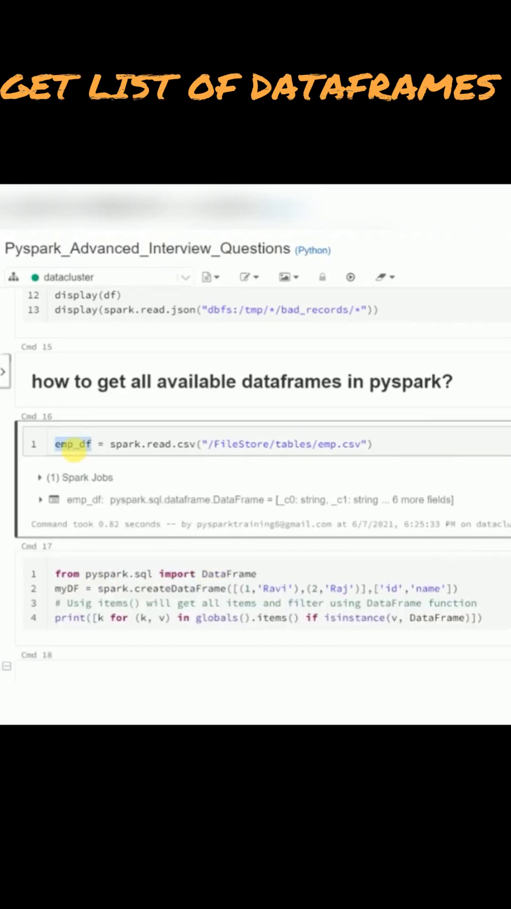
Focus the DataFrame-listing cell and highlight globals() to explain it
click(202, 576)
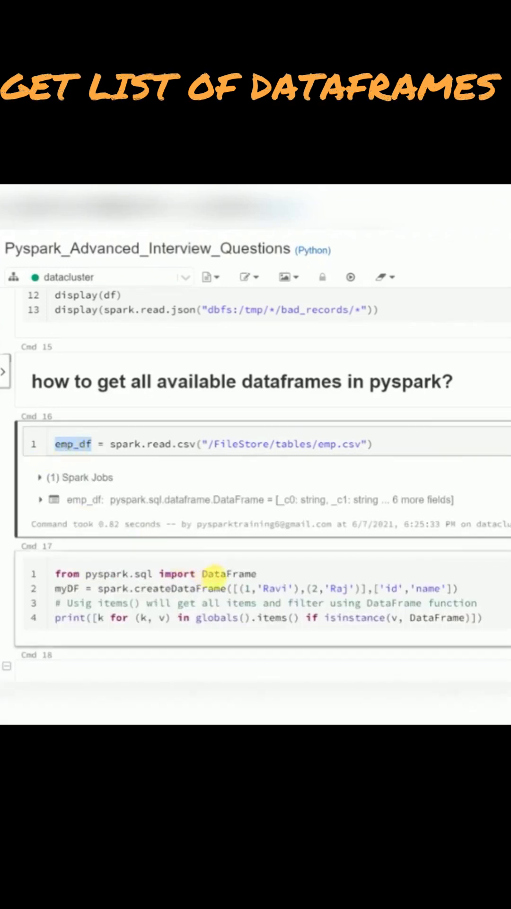
click(214, 575)
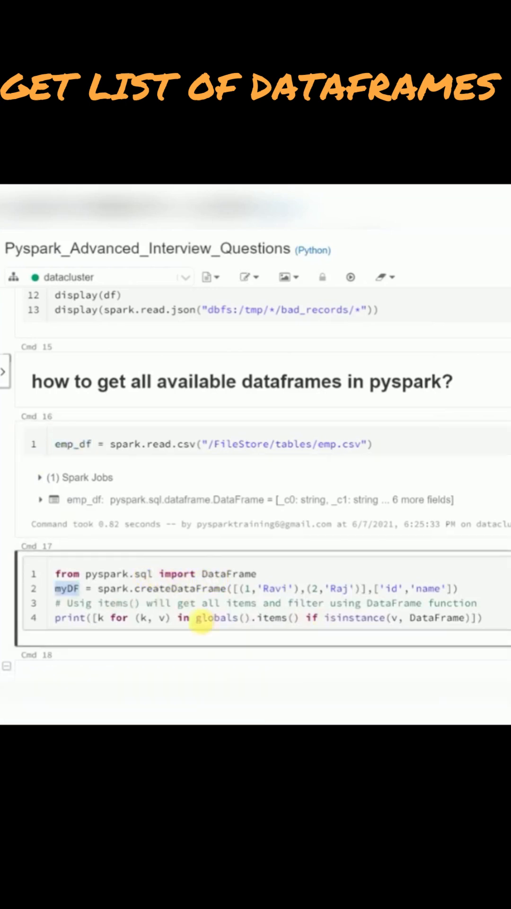
drag(197, 618, 253, 619)
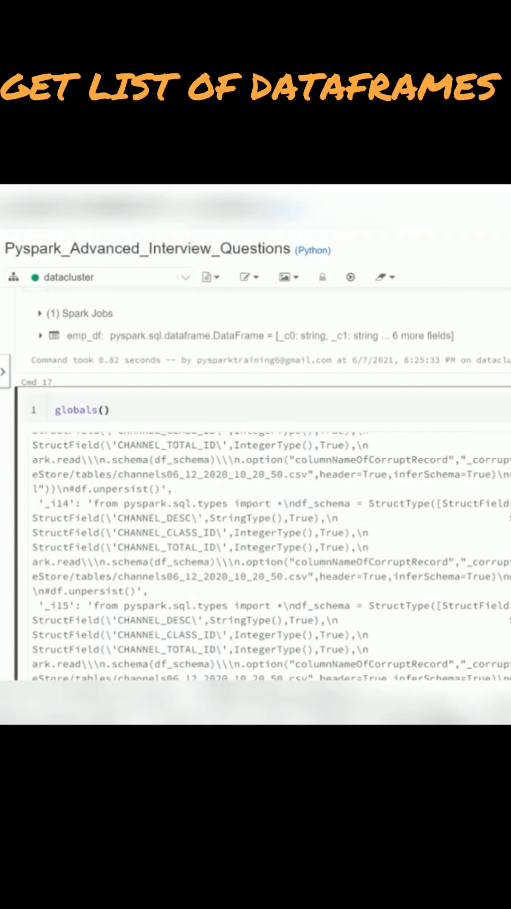
scroll(256, 498, down, 2)
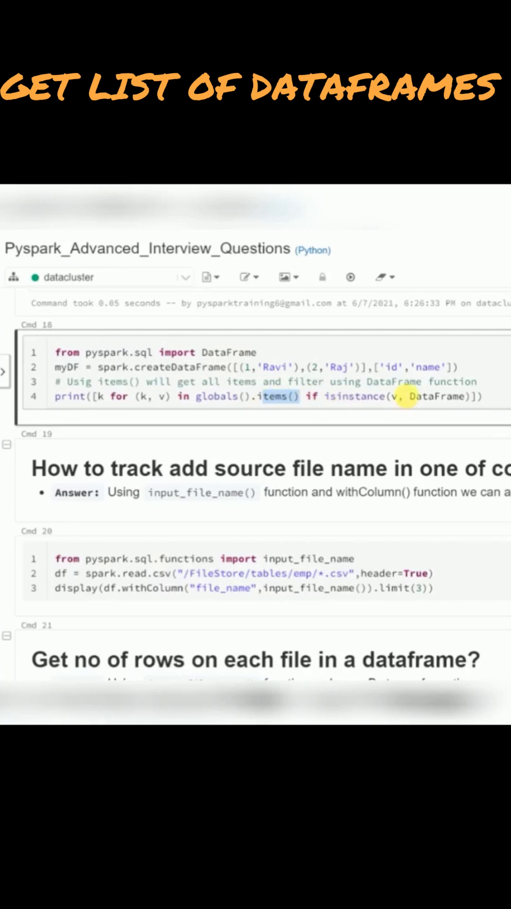
Highlight DataFrame and isinstance in the filter, then run the cell to print corruptDF, emp_df, myDF
drag(411, 397, 460, 398)
double_click(347, 396)
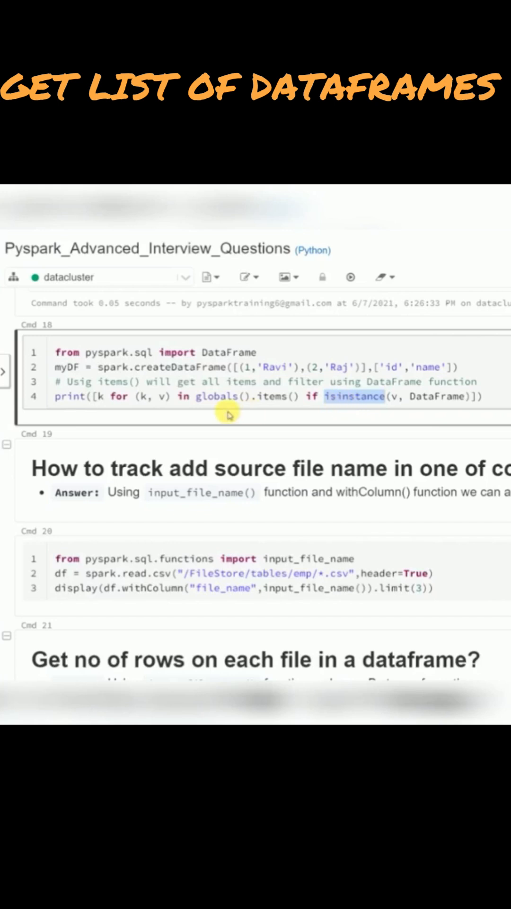
click(112, 397)
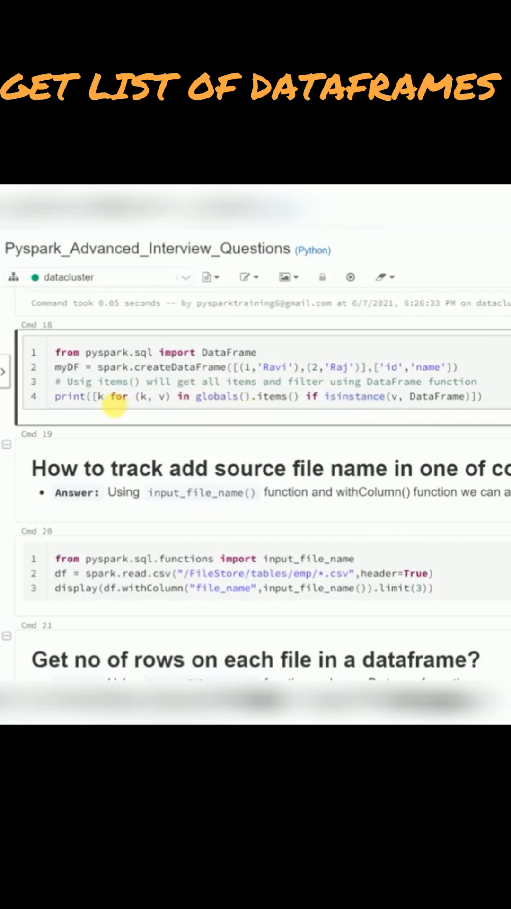
key(shift+Return)
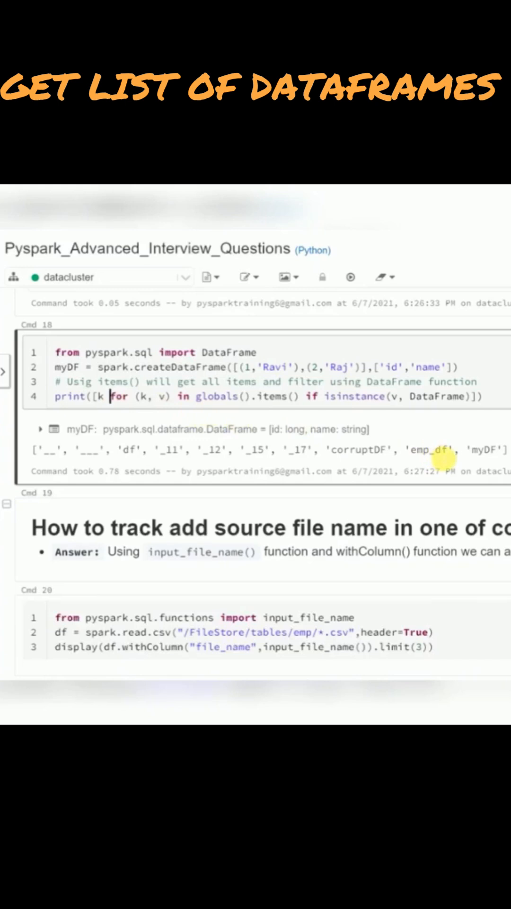
double_click(65, 367)
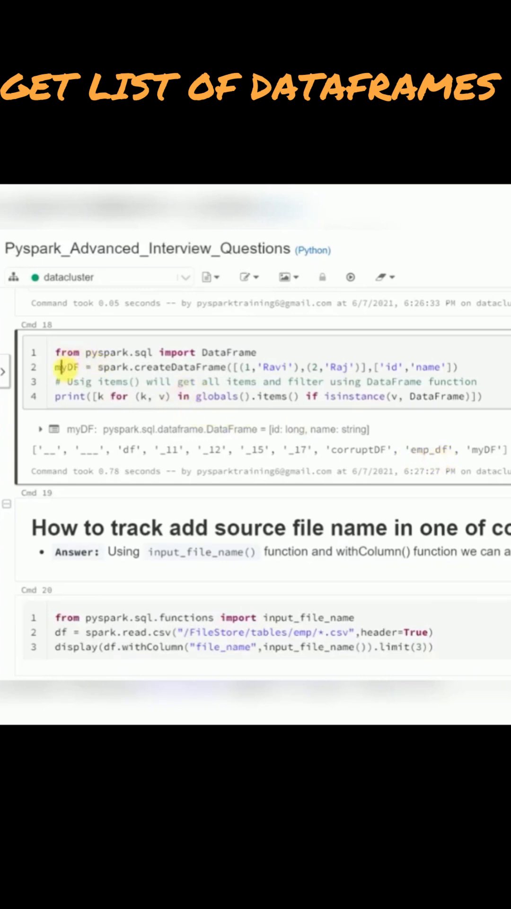
double_click(430, 450)
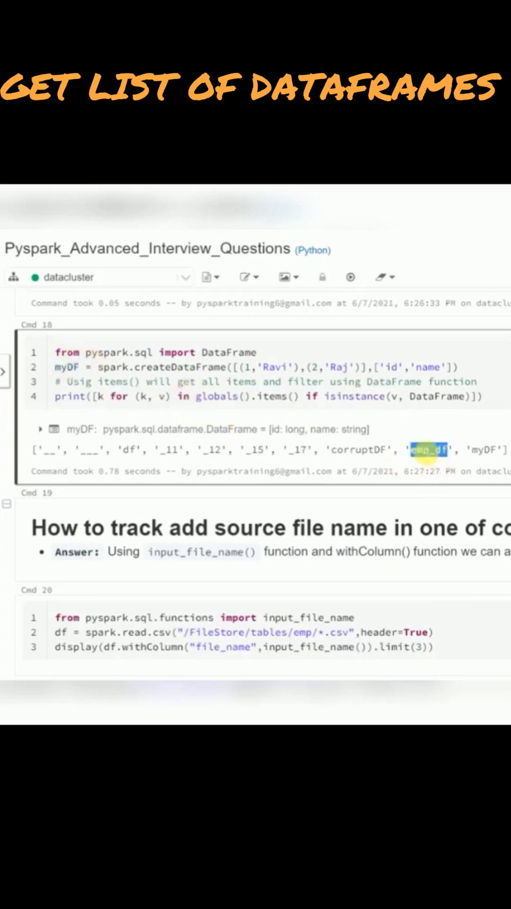